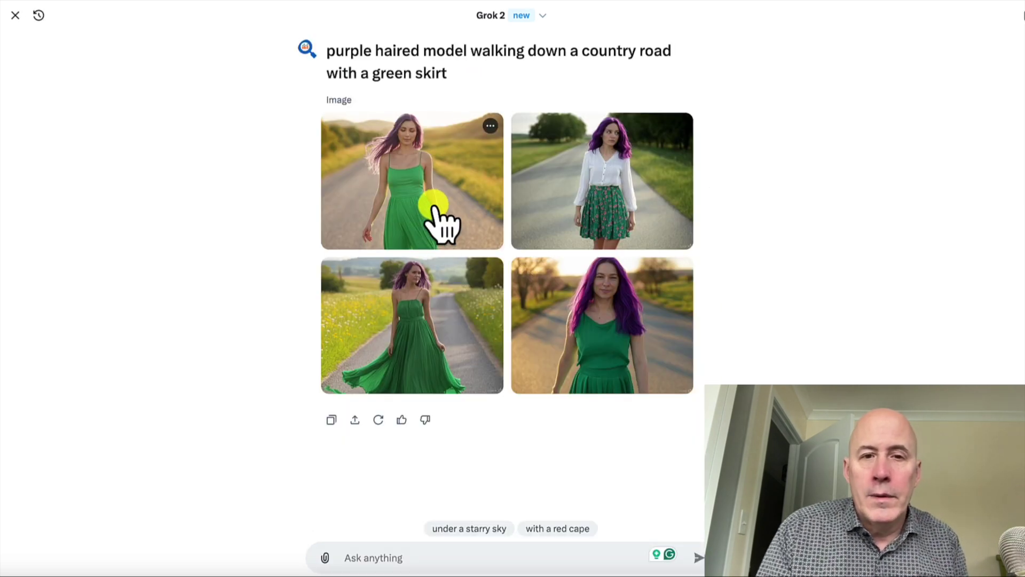
# Enlarge Grok's first purple-haired model image, view the next one, then return to the four-image grid.
pyautogui.click(435, 223)
pyautogui.press('Right')
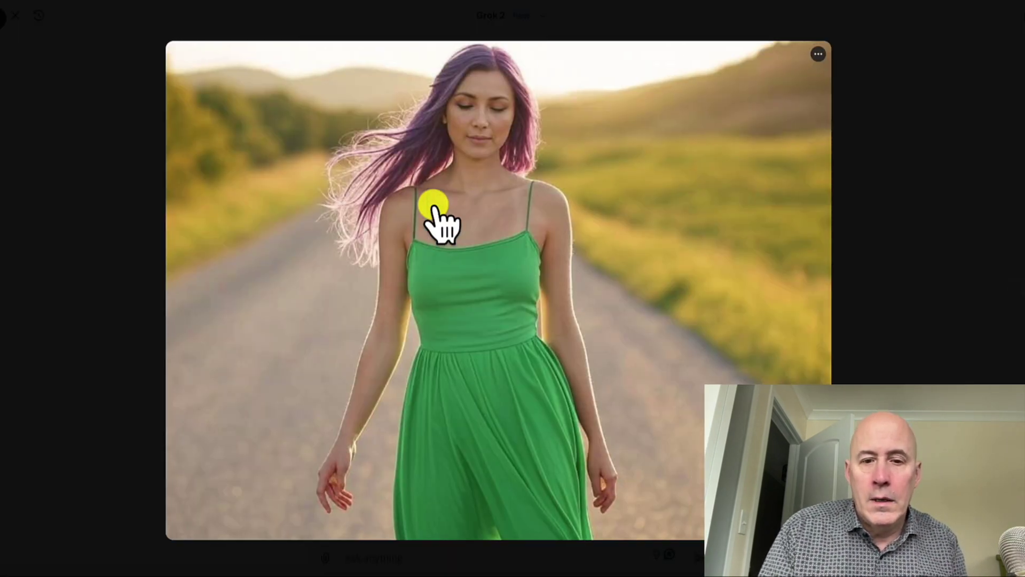
pyautogui.click(15, 16)
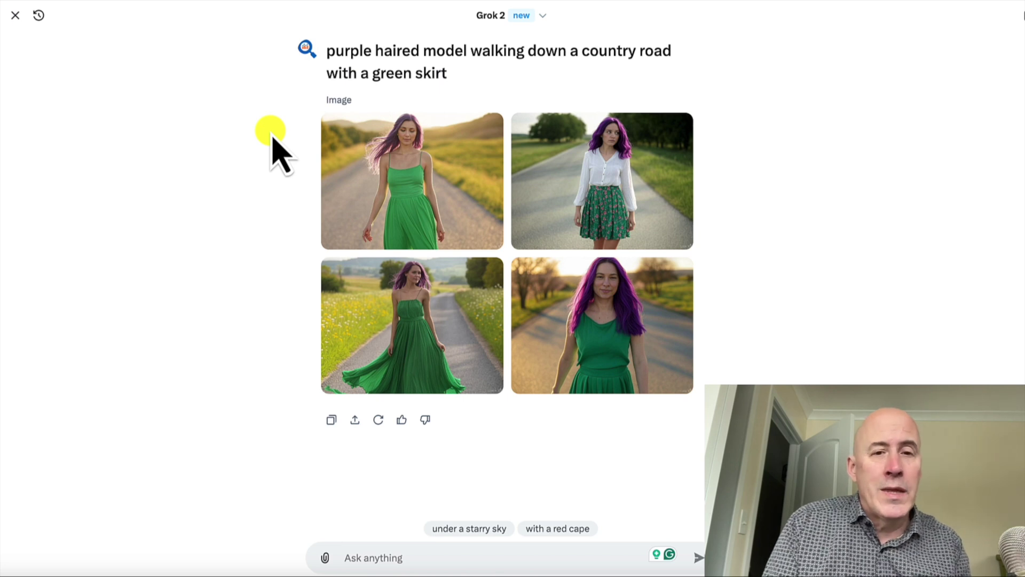
# Submit the purple-haired model country-road prompt in Midjourney and go to the Create page.
pyautogui.moveTo(462, 71); pyautogui.dragTo(330, 52)
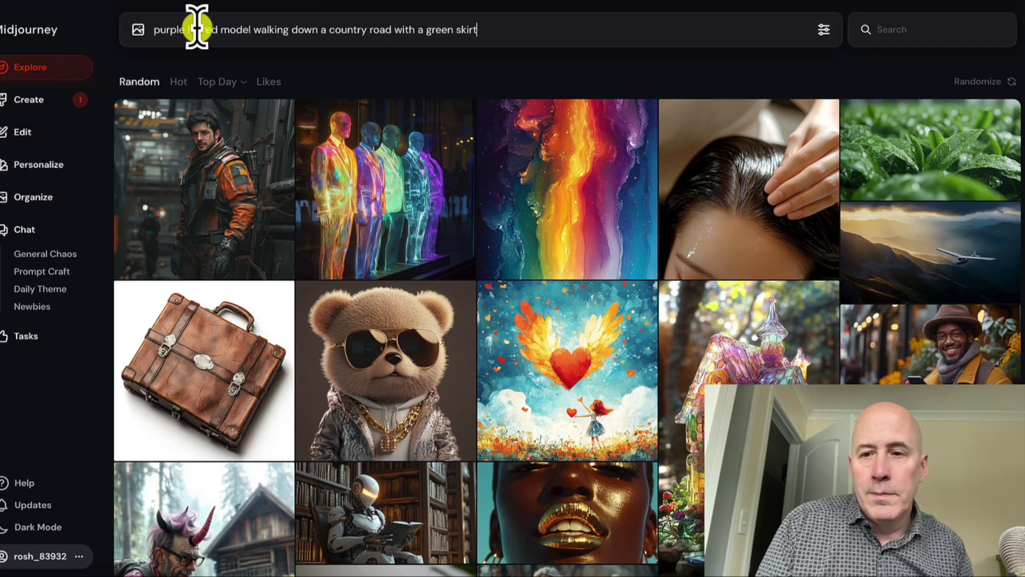
pyautogui.press('Return')
pyautogui.click(28, 99)
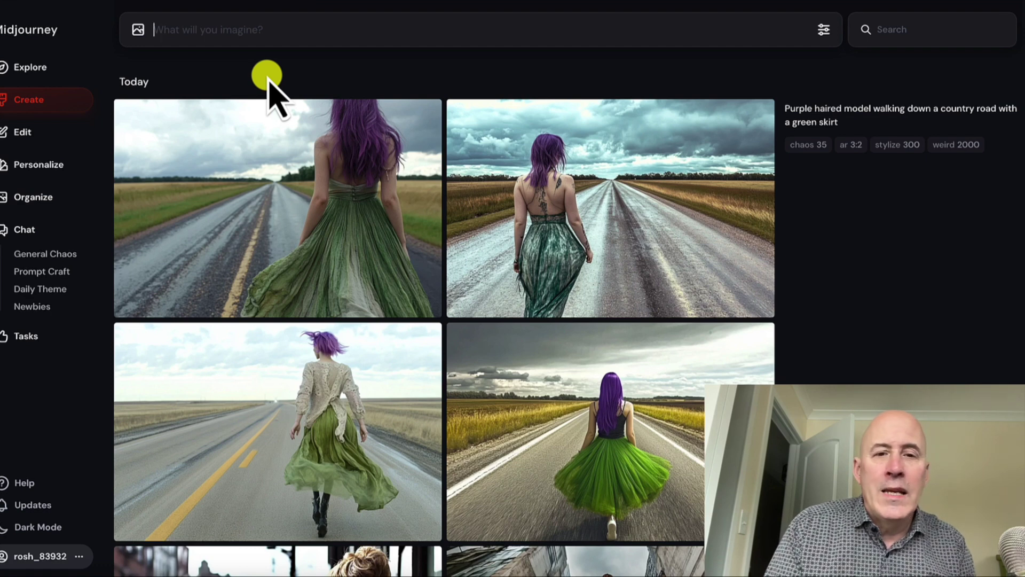
# Look over the Midjourney results and bring up the image size and aesthetics settings.
pyautogui.moveTo(548, 230)
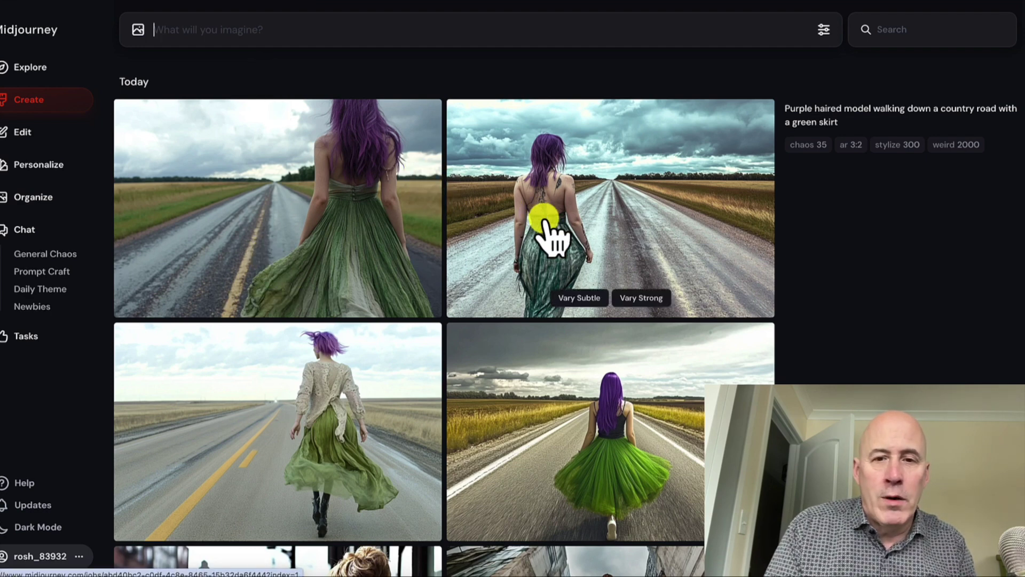
pyautogui.moveTo(572, 431)
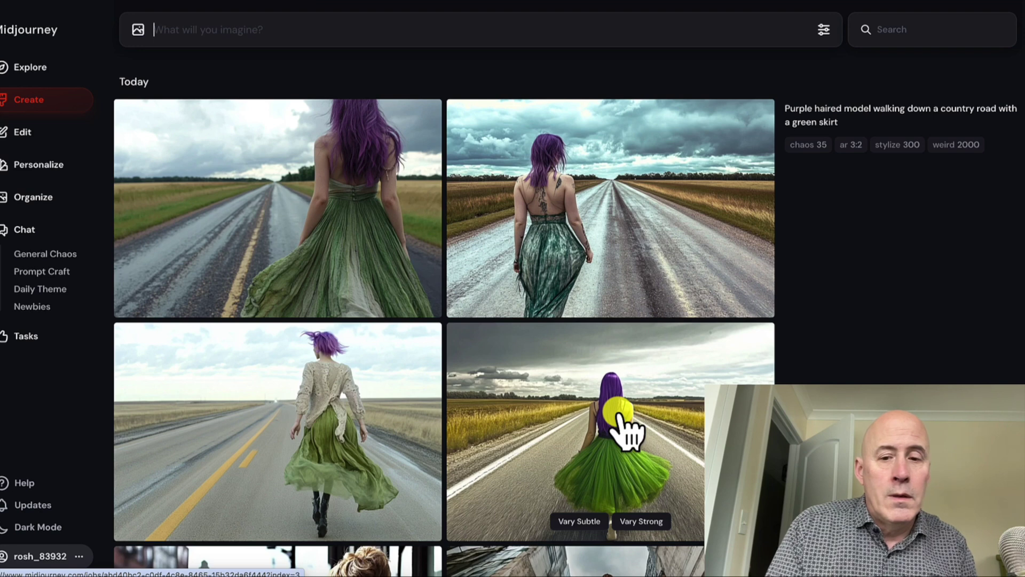
pyautogui.scroll(-8, 500, 559)
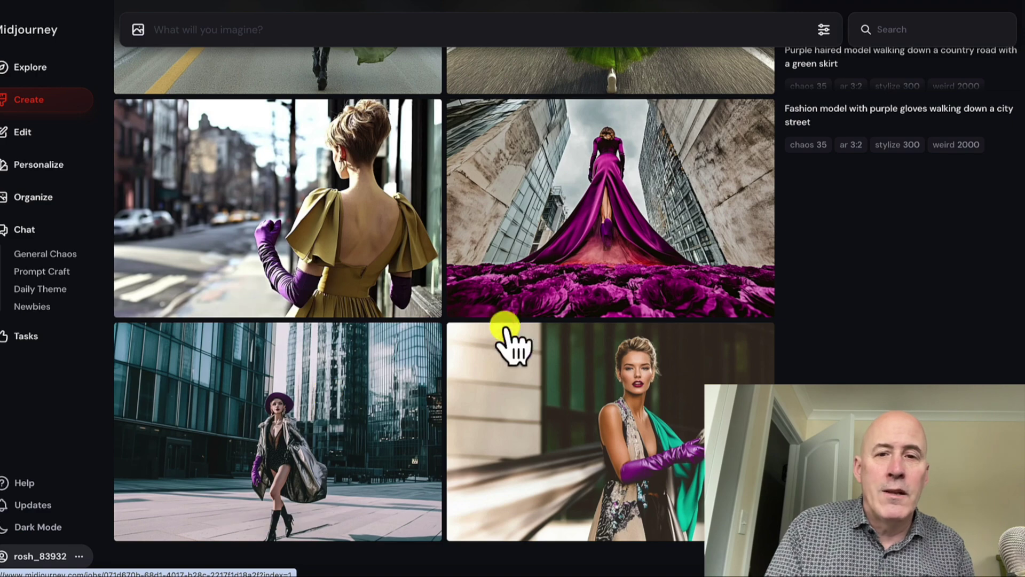
pyautogui.scroll(8, 516, 408)
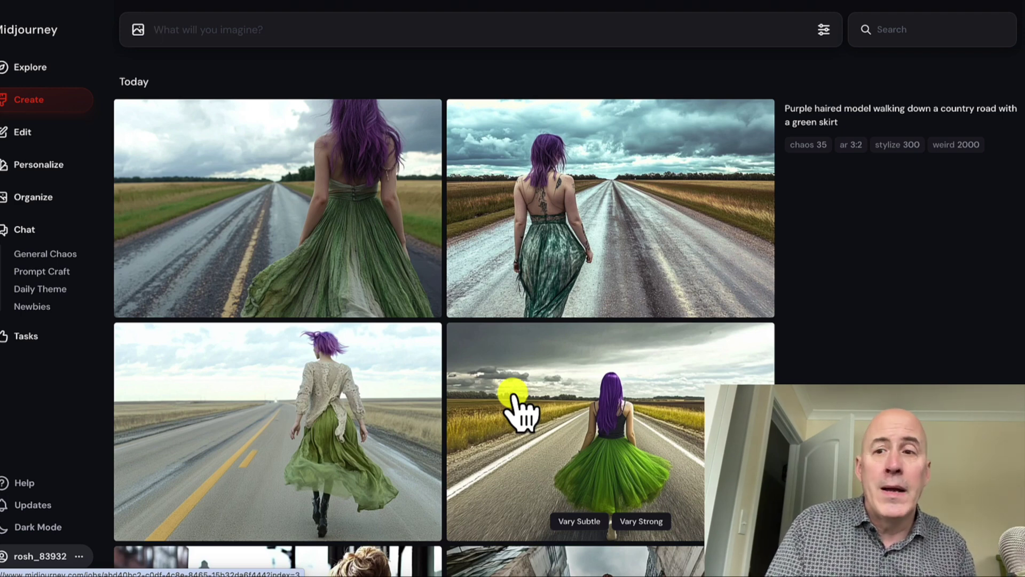
pyautogui.click(823, 30)
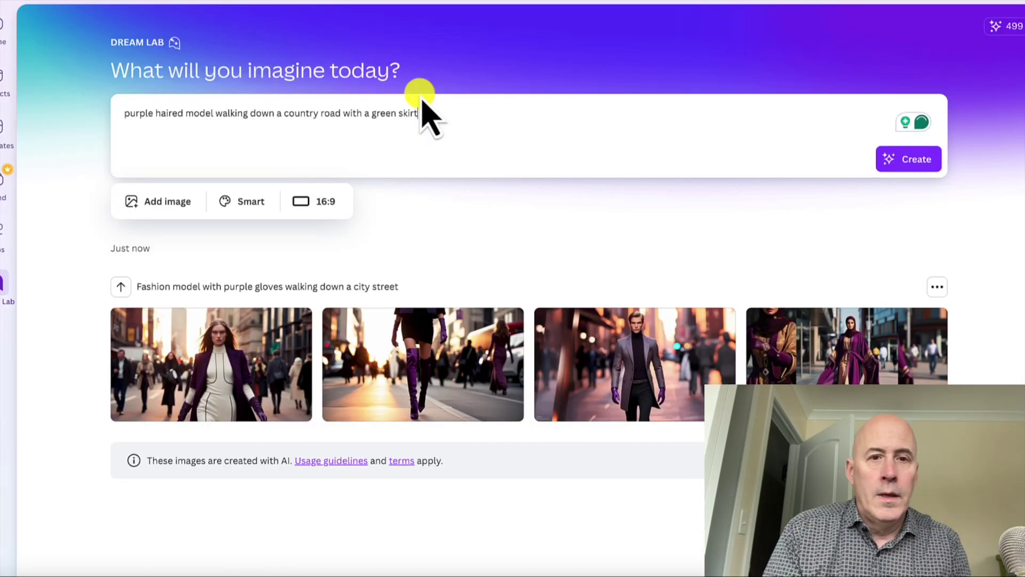
# Generate Dream Lab images for the green-skirt prompt and preview the first country-road result.
pyautogui.press('Return')
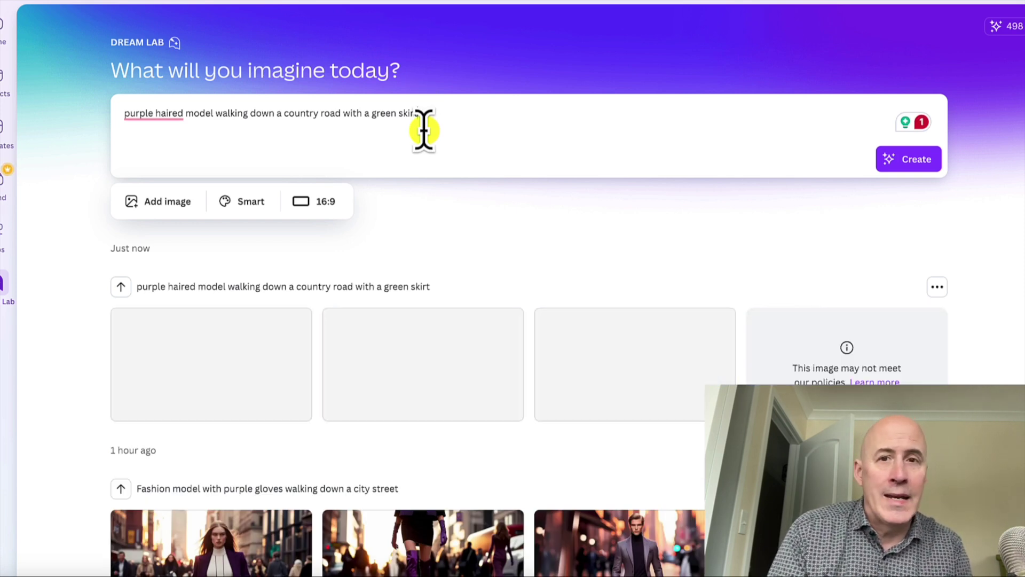
pyautogui.click(251, 374)
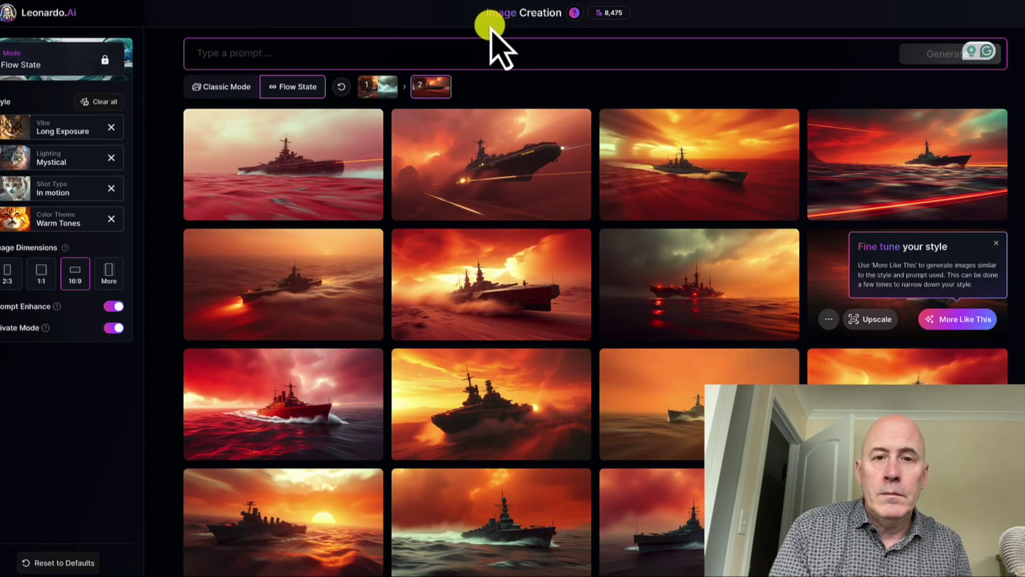
pyautogui.click(481, 48)
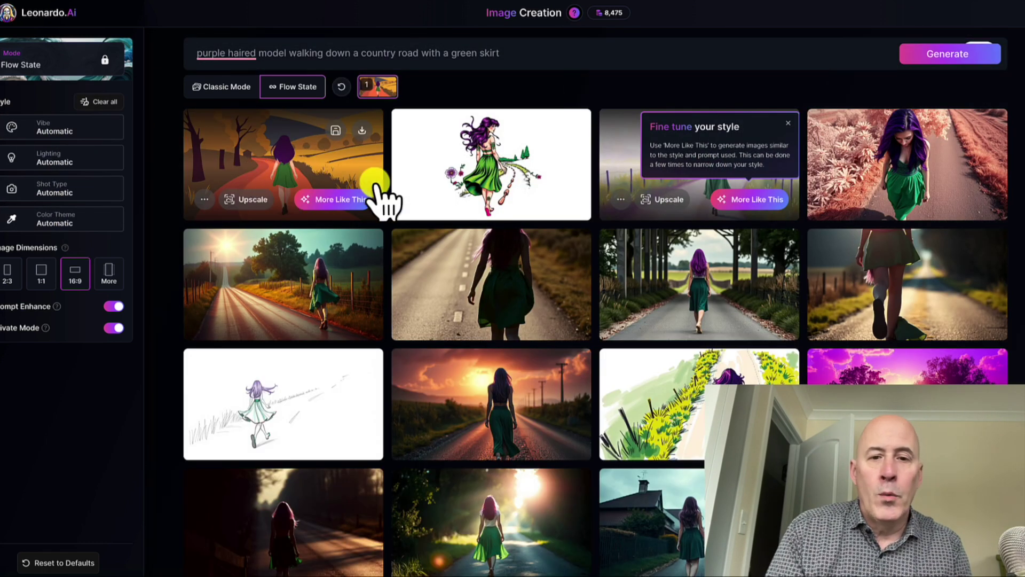
# Scroll the Flow State results and request More Like This on a chosen country-road image.
pyautogui.scroll(-7, 476, 271)
pyautogui.scroll(-4, 476, 342)
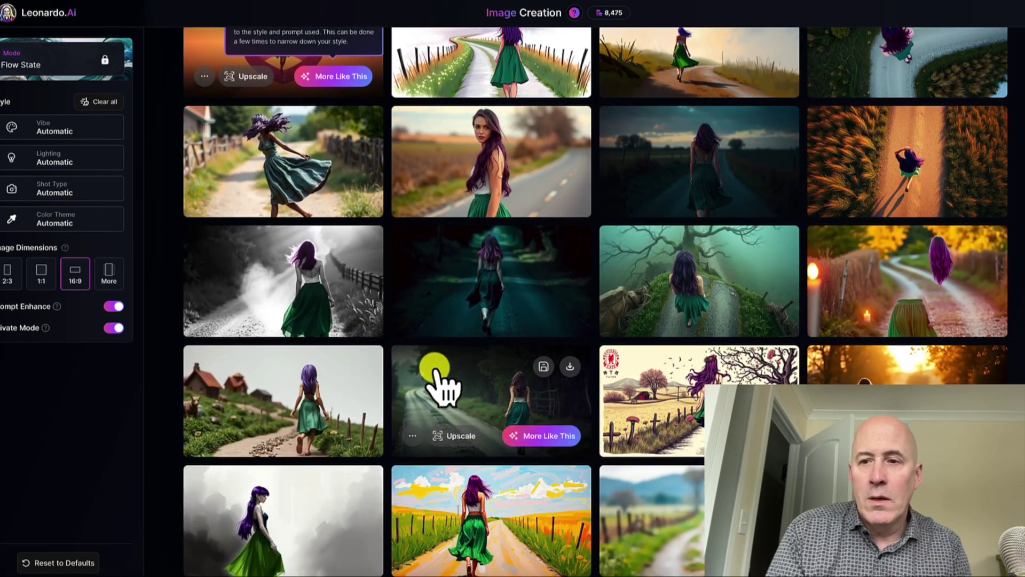
pyautogui.scroll(-2, 438, 374)
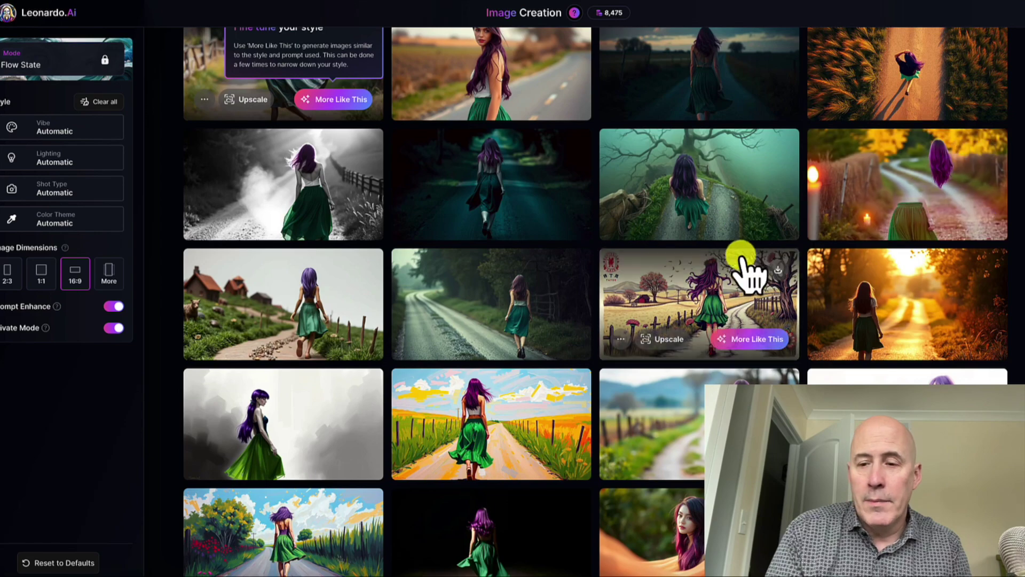
pyautogui.scroll(-1, 664, 410)
pyautogui.scroll(-5, 662, 409)
pyautogui.scroll(-10, 662, 408)
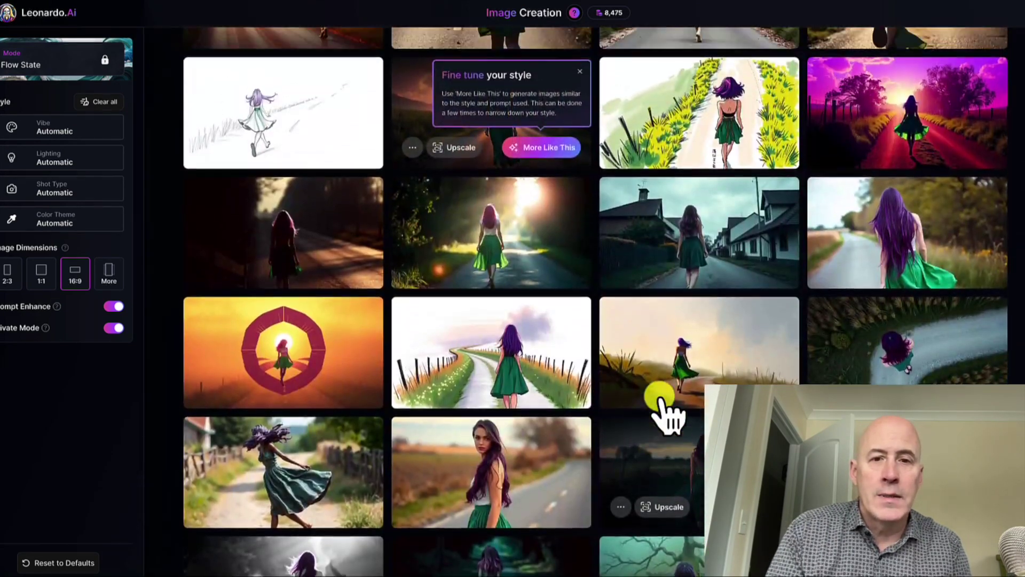
pyautogui.scroll(-2, 663, 409)
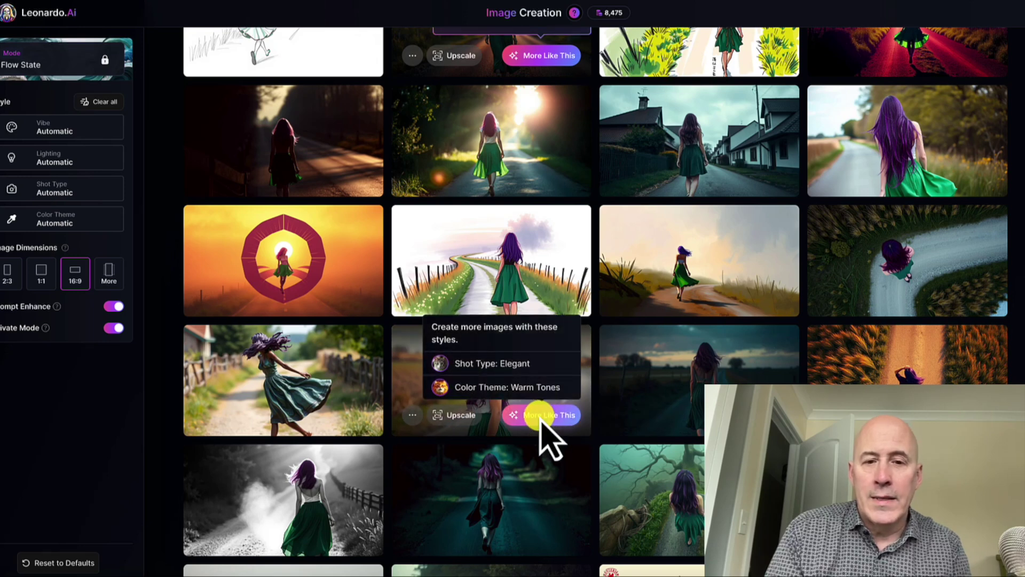
pyautogui.click(540, 415)
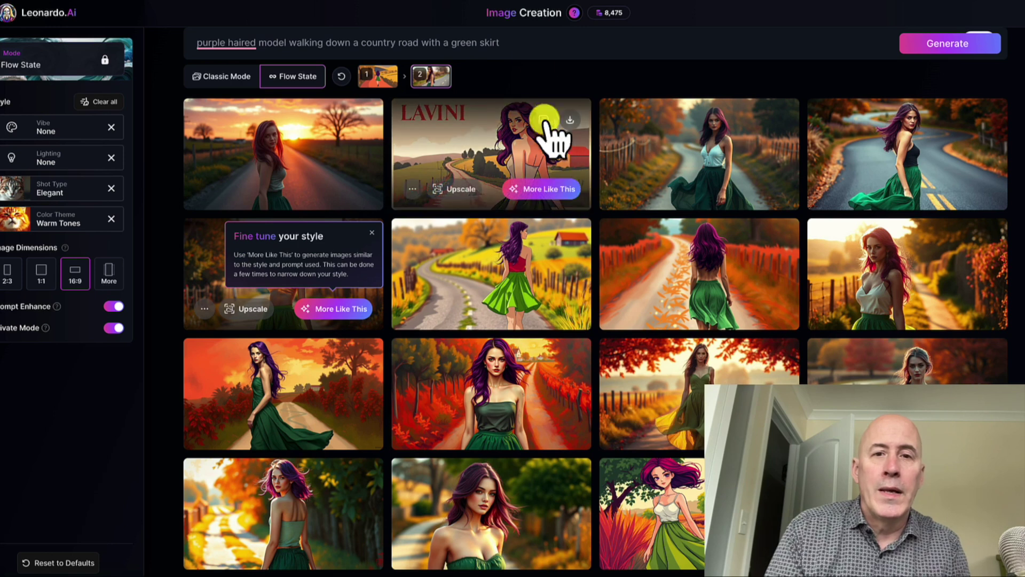
# Append 'photorealistic' to the Leonardo.Ai prompt and regenerate.
pyautogui.click(532, 43)
pyautogui.write('pho')
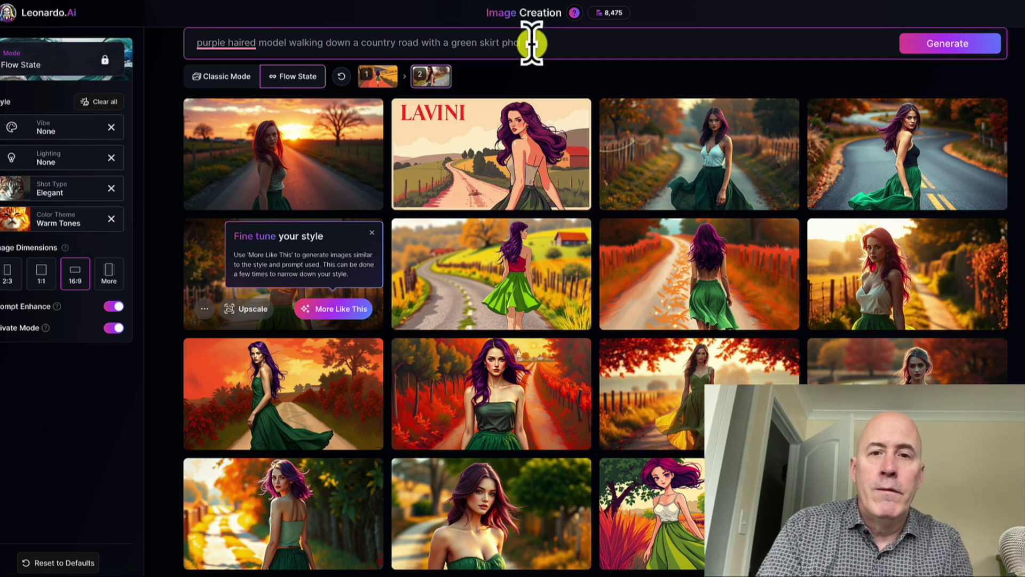
pyautogui.write('torealistic')
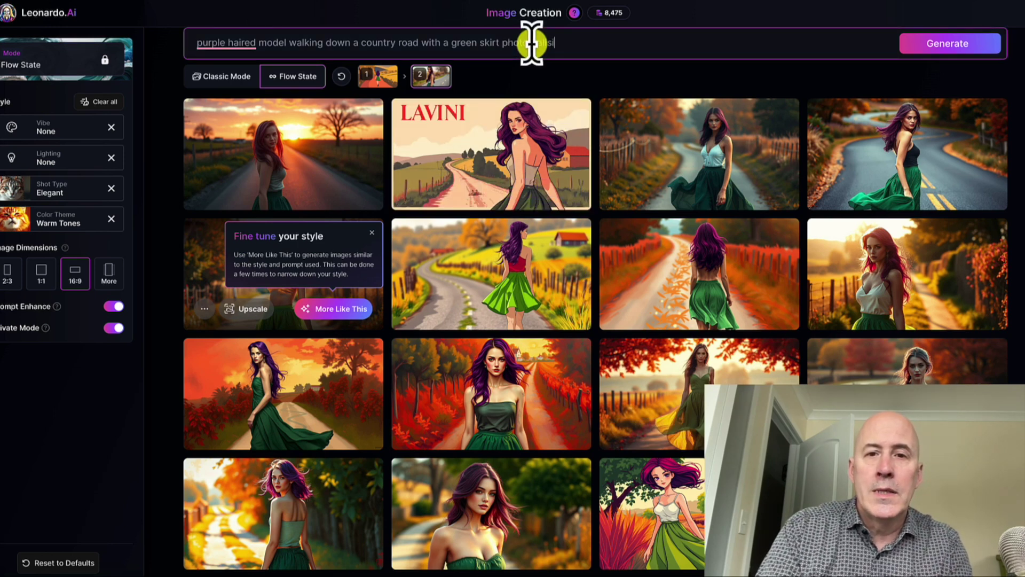
pyautogui.press('Return')
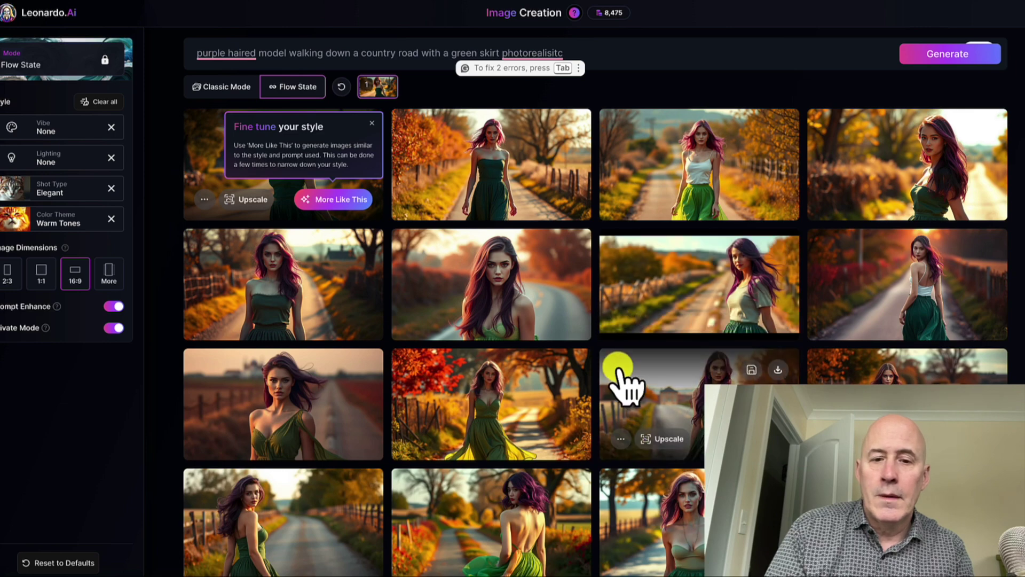
# Review the photorealistic autumn-road grid, then submit 'purple haired model walking down a country road with a green skirt' to DALL·E.
pyautogui.scroll(-3, 621, 374)
pyautogui.scroll(-4, 454, 352)
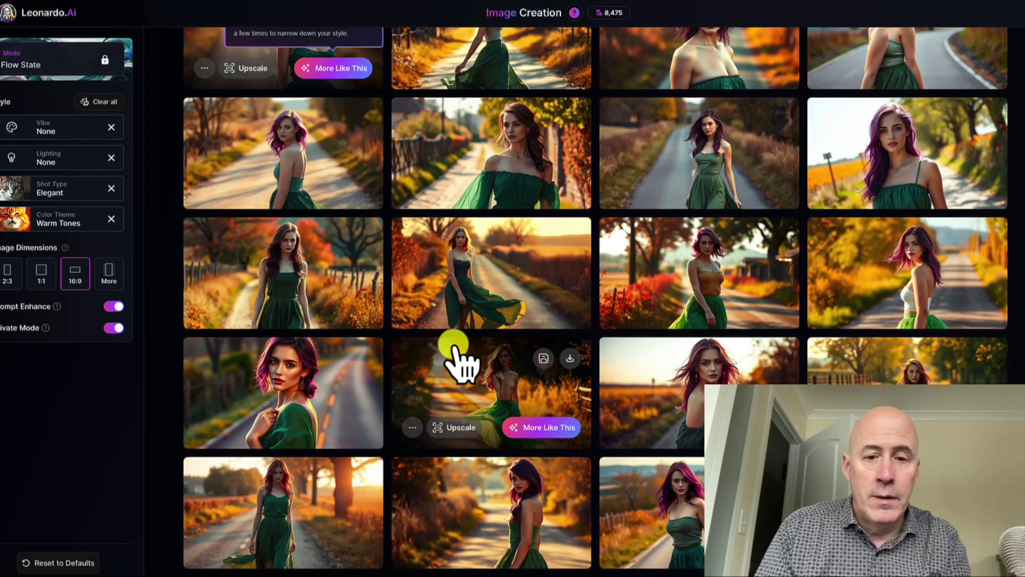
pyautogui.scroll(-2, 453, 352)
pyautogui.scroll(-2, 685, 406)
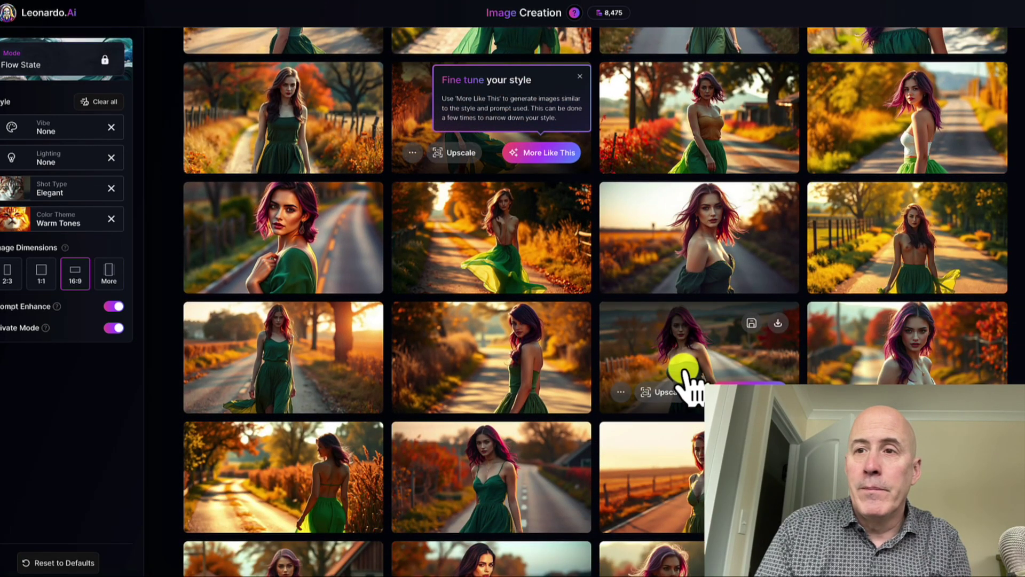
pyautogui.scroll(-10, 526, 366)
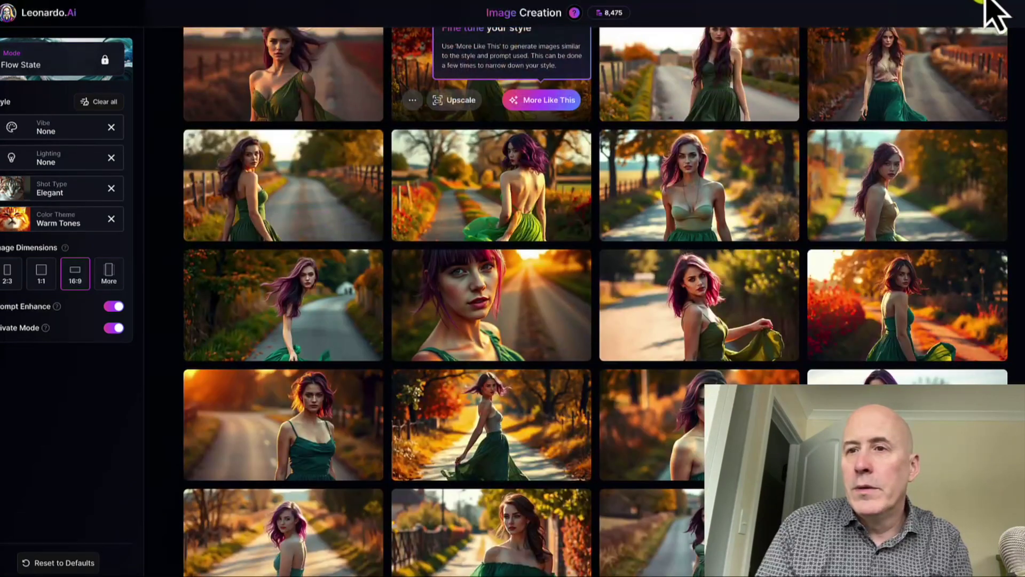
pyautogui.write('purple haired model walking down a country road with a green skirt')
pyautogui.press('Return')
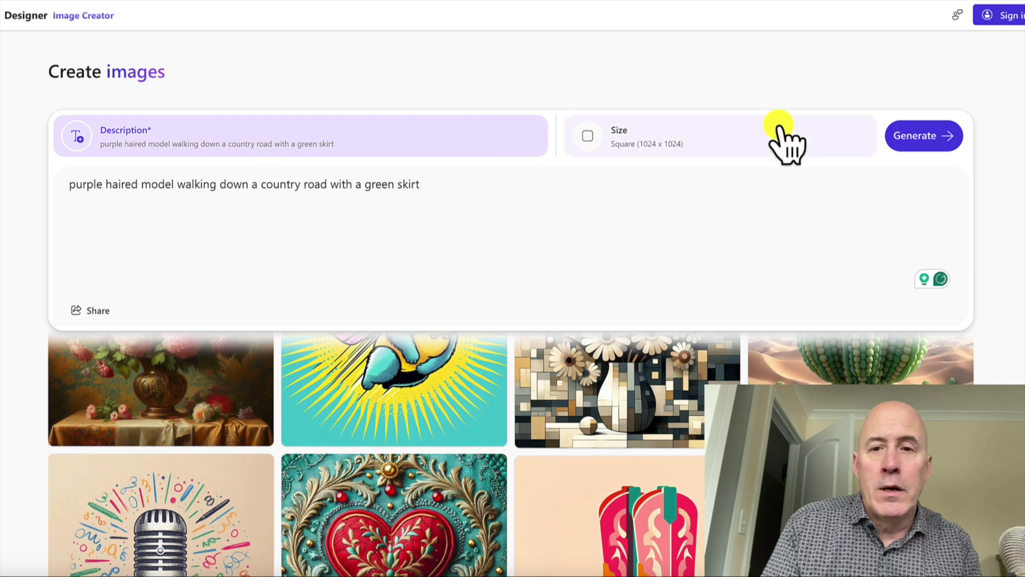
# Generate square Microsoft Designer images from the purple-haired model prompt, yielding two pictures.
pyautogui.click(936, 146)
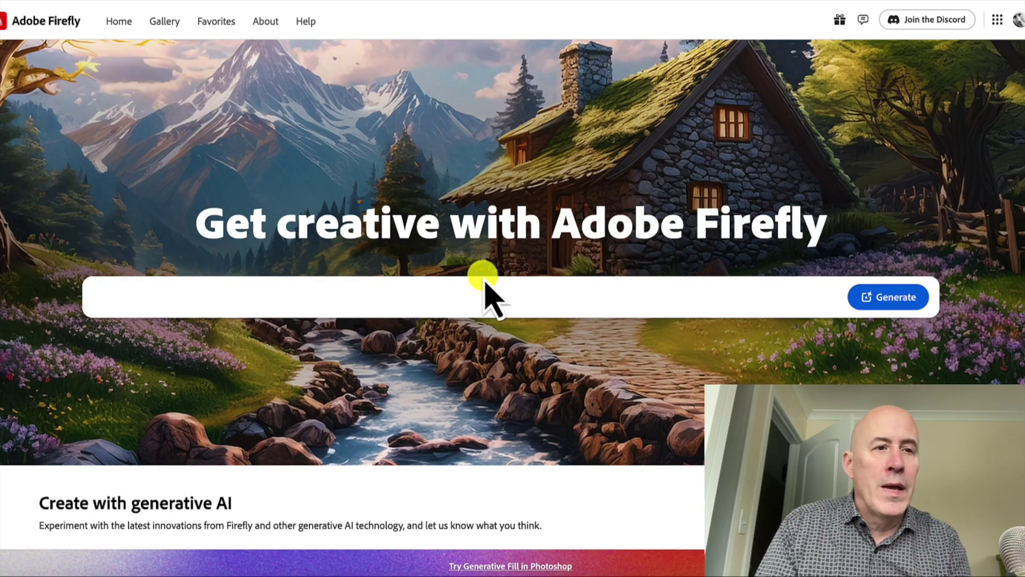
# Paste the prompt into Firefly, generate four images, and browse them enlarged before closing.
pyautogui.write('purple haired model walking down a country road with a green skirt')
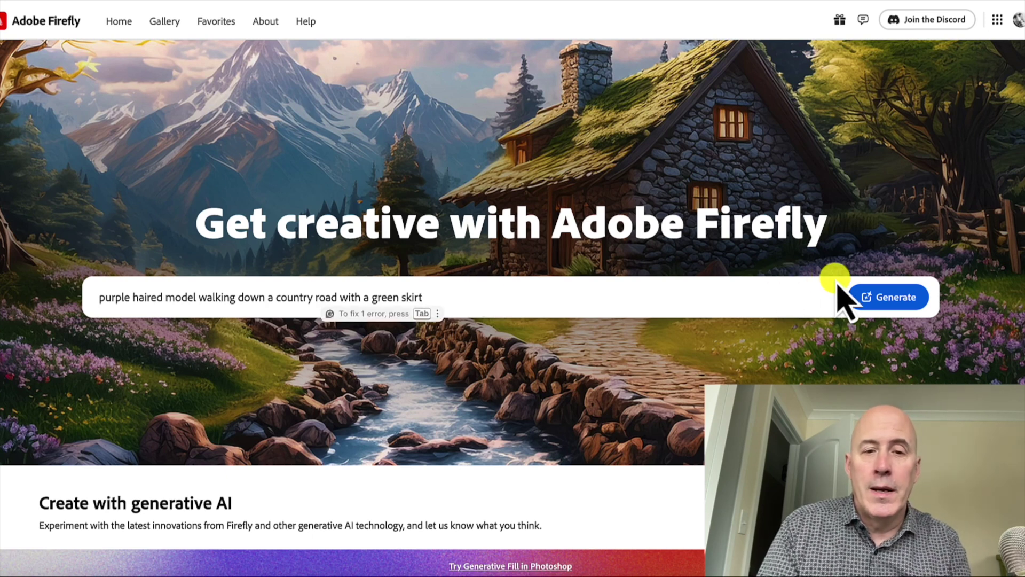
pyautogui.click(880, 297)
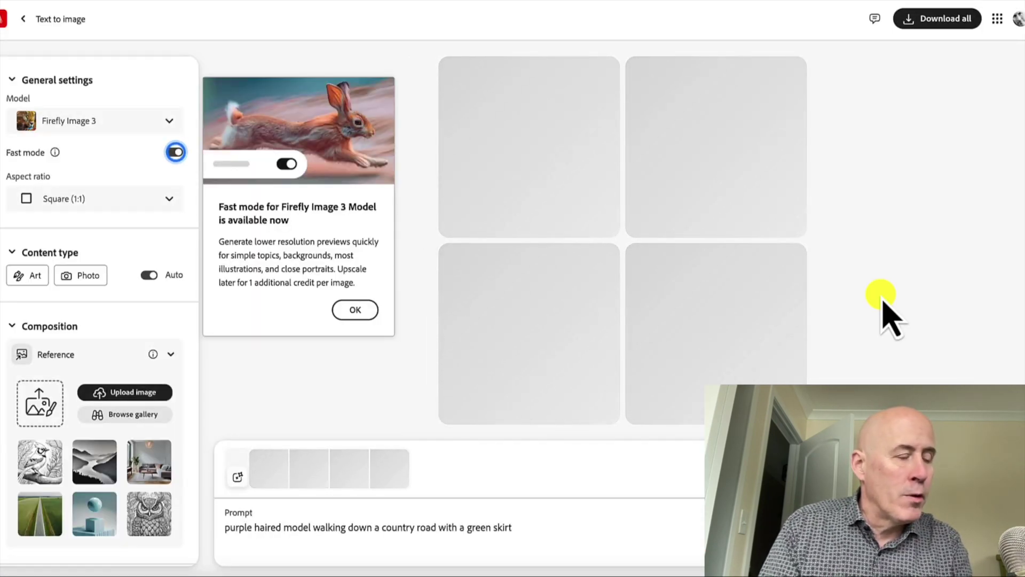
pyautogui.click(557, 175)
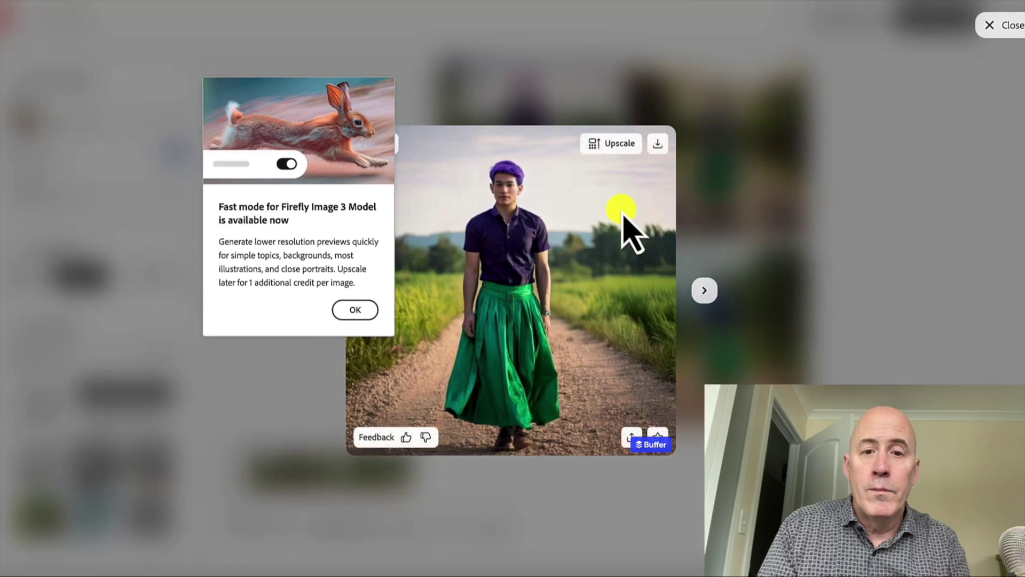
pyautogui.click(708, 292)
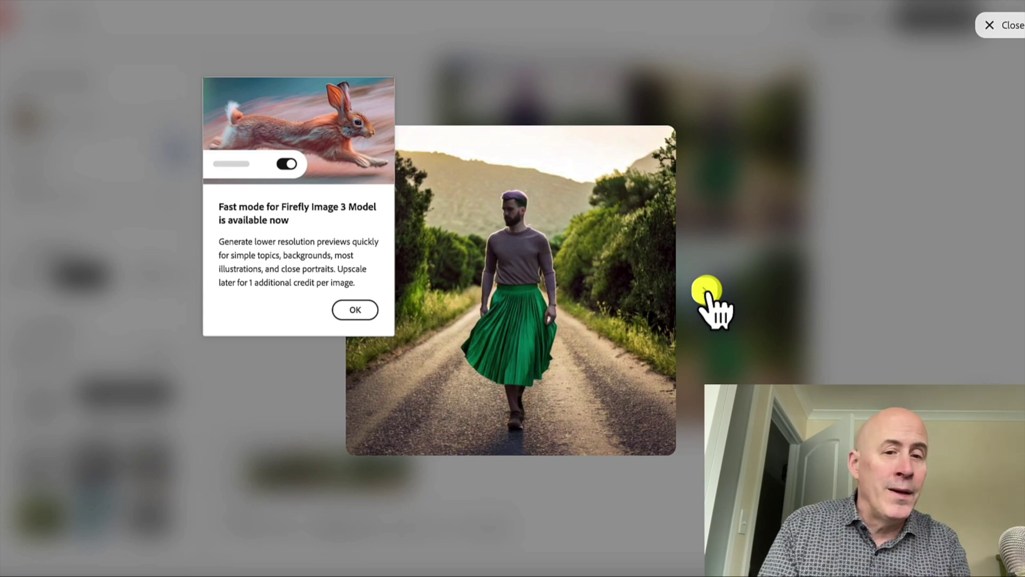
pyautogui.click(710, 295)
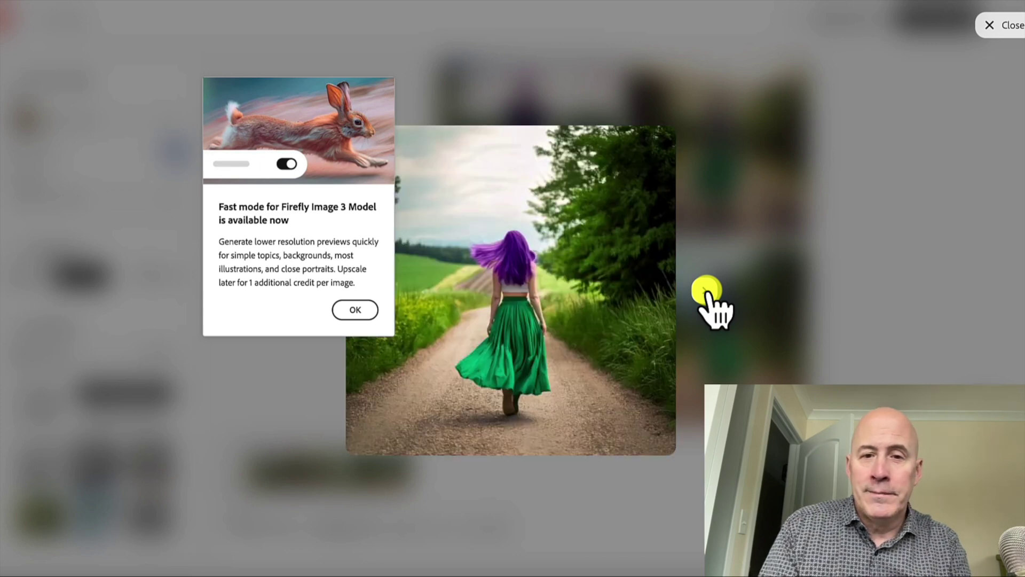
pyautogui.click(480, 532)
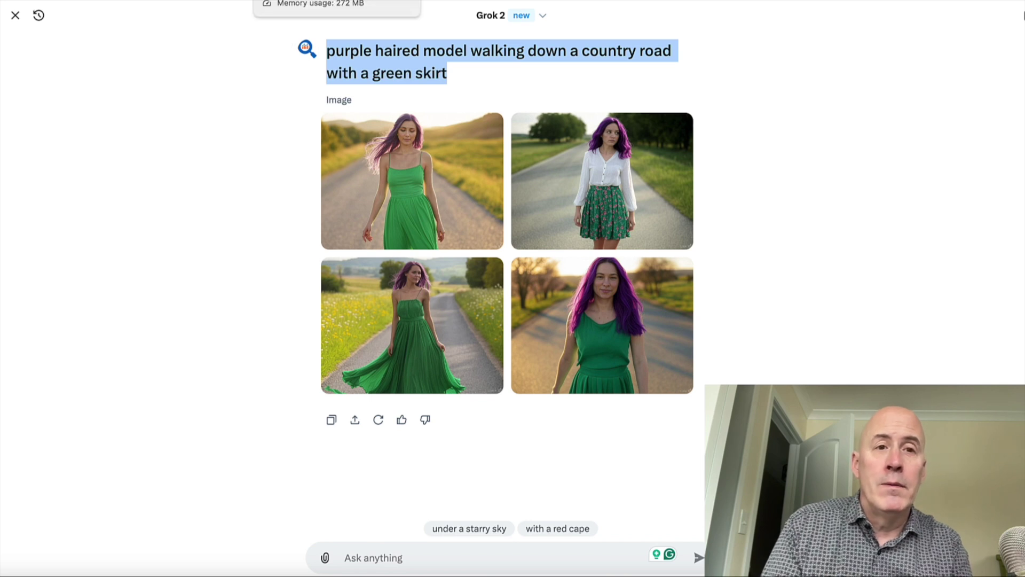
pyautogui.click(283, 2)
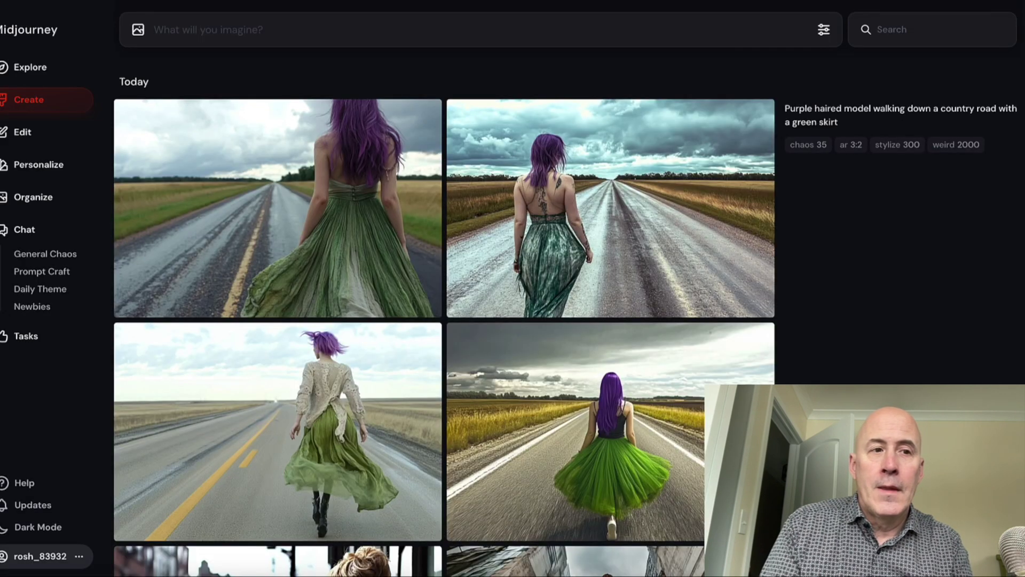